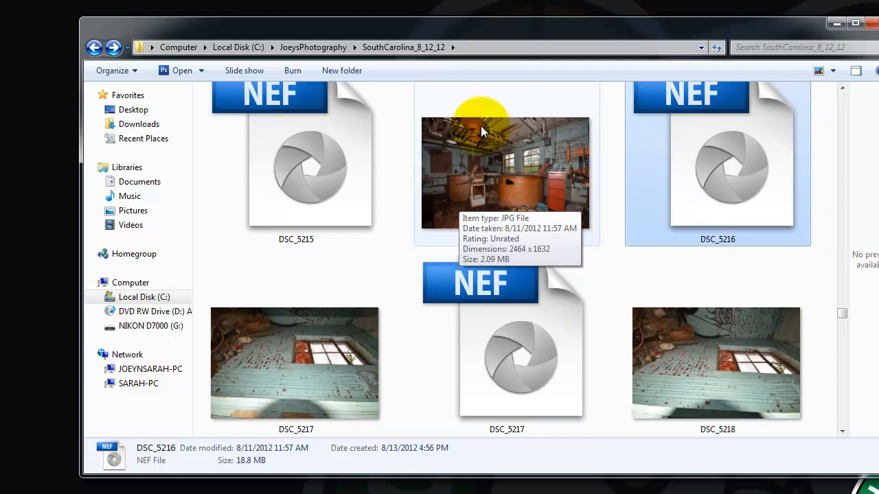
- Load the raw photo DSC_5216.NEF into Photomatix Pro, accepting As Shot white balance and the Adobe RGB color space
drag(389, 29, 338, 27)
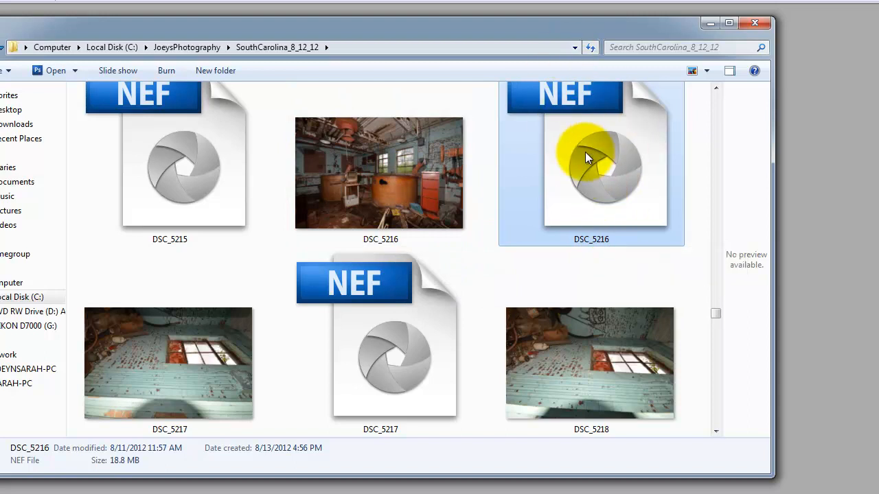
mouse_move(580, 147)
mouse_down()
mouse_move(852, 225)
mouse_move(804, 138)
mouse_move(520, 2)
mouse_move(425, 0)
mouse_up()
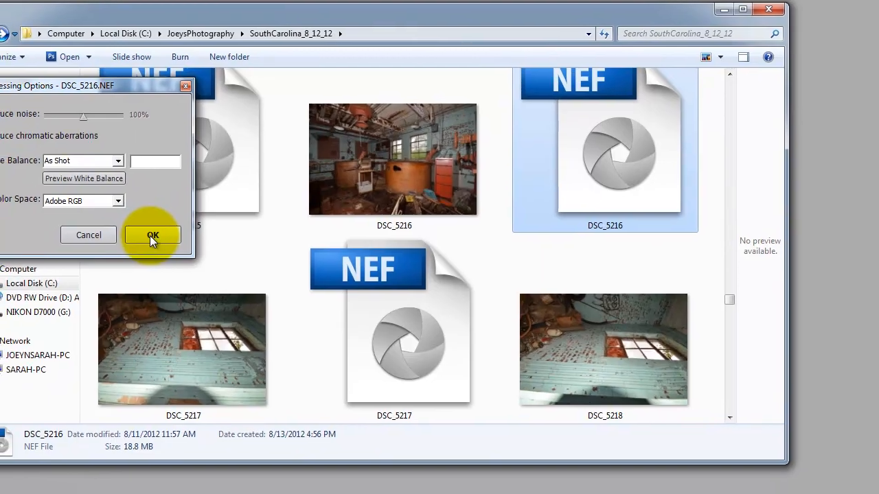
click(145, 250)
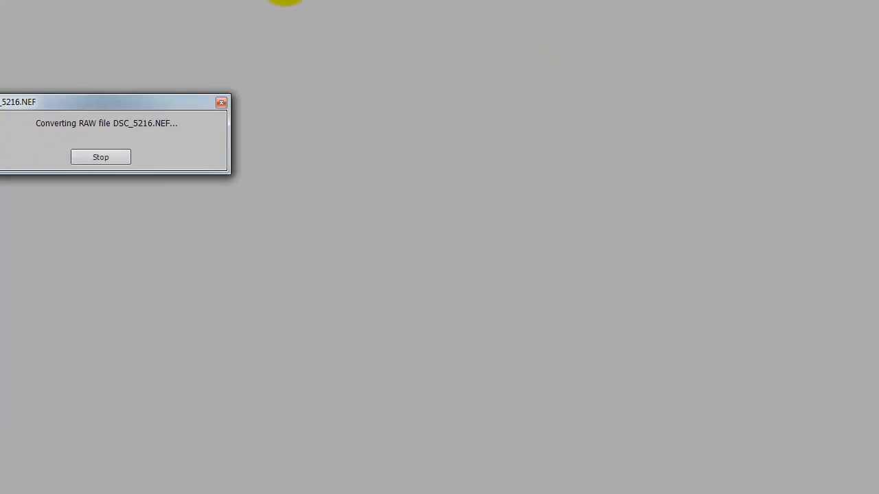
drag(211, 145, 235, 112)
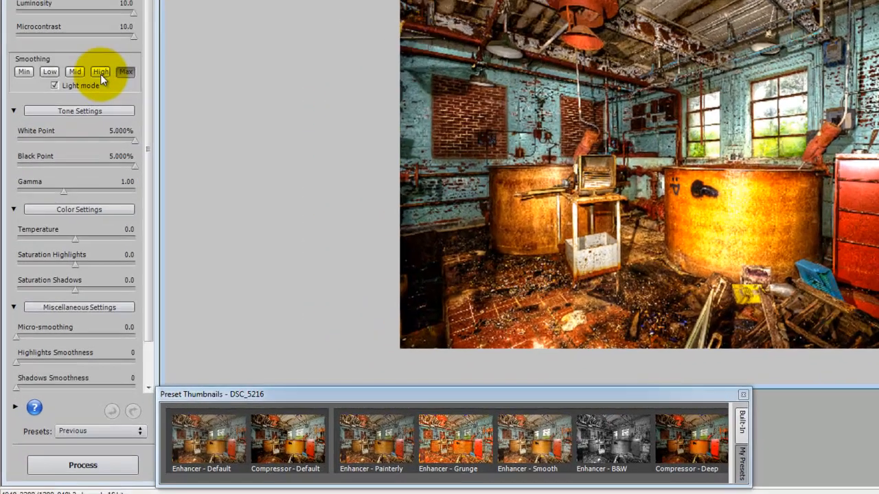
- Try the High and Min smoothing levels on the tone mapping preview and set smoothing back to Max
click(72, 166)
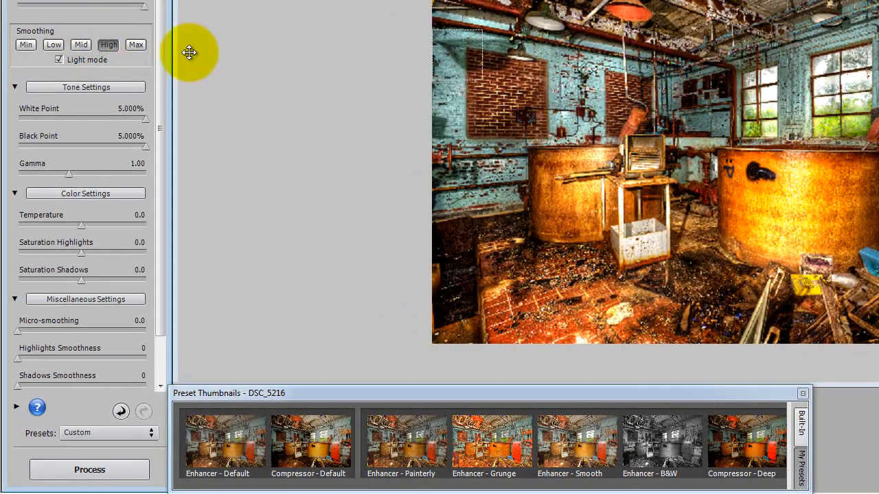
click(25, 44)
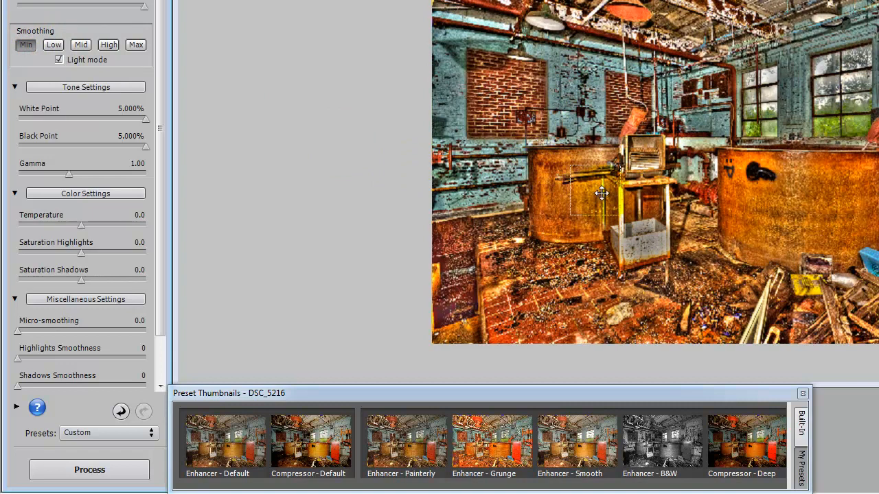
click(290, 86)
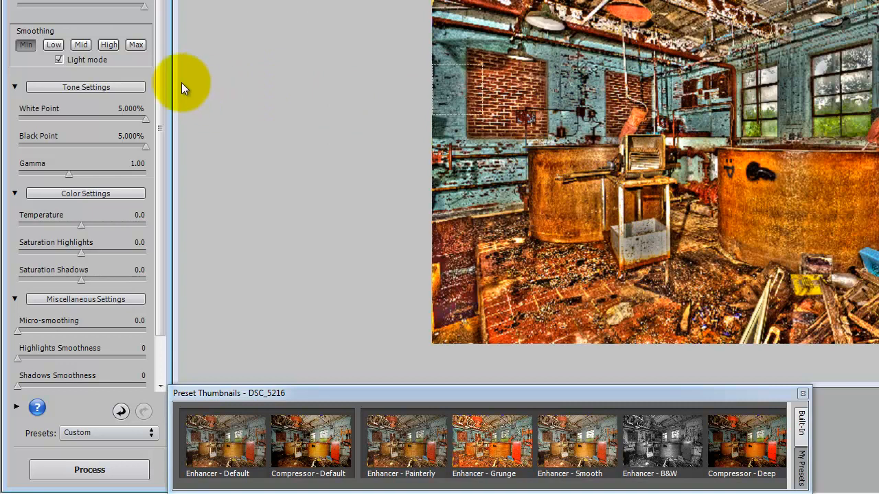
click(136, 45)
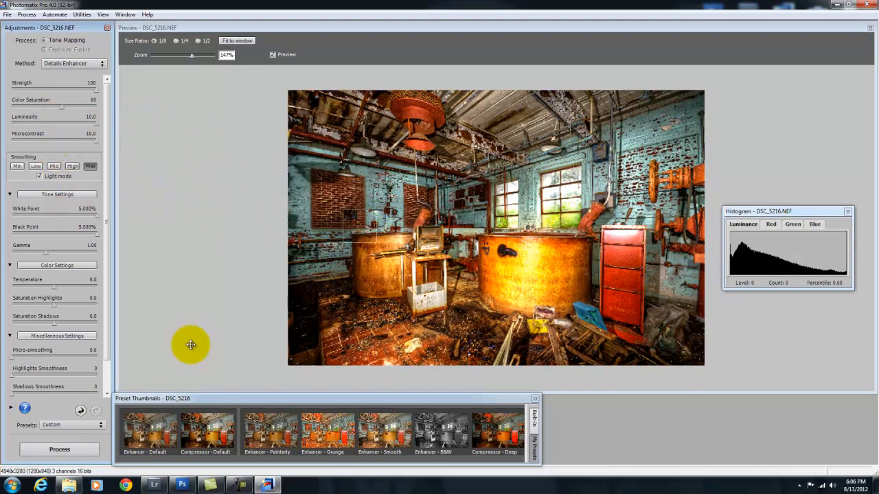
- Process the tone mapping with the Details Enhancer and reposition the result window so the whole image fits in the workspace
click(52, 453)
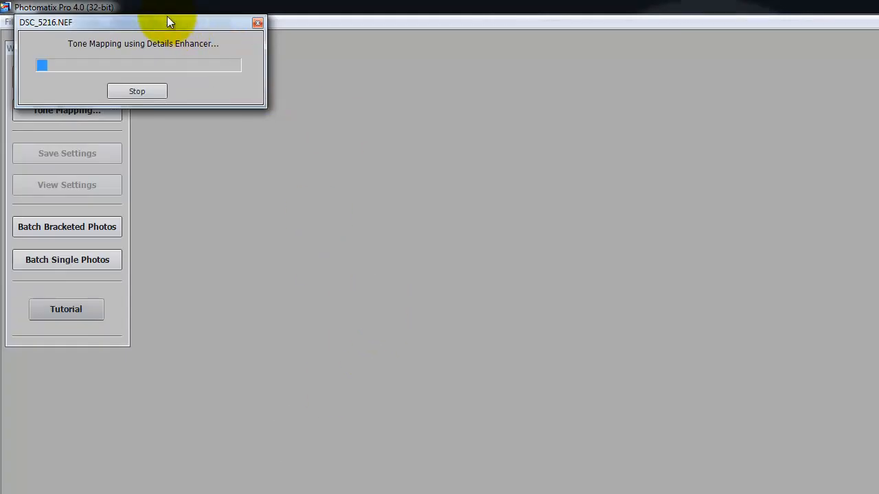
drag(148, 23, 261, 17)
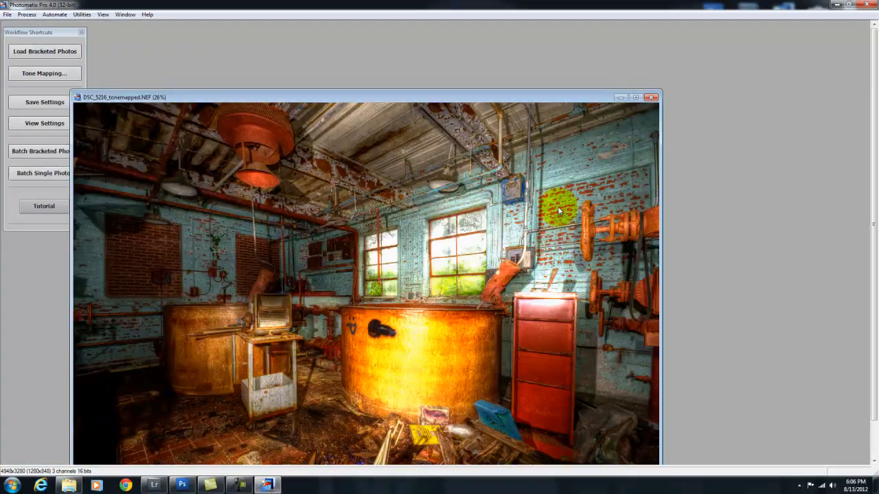
drag(308, 97, 362, 42)
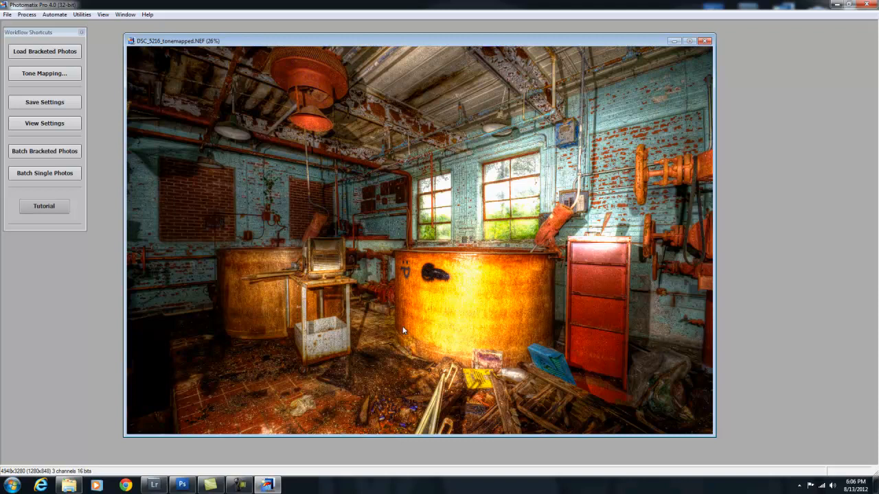
- Save the tone-mapped image as the JPEG DSC_5216_tonemapped in the Working folder and close it
click(6, 14)
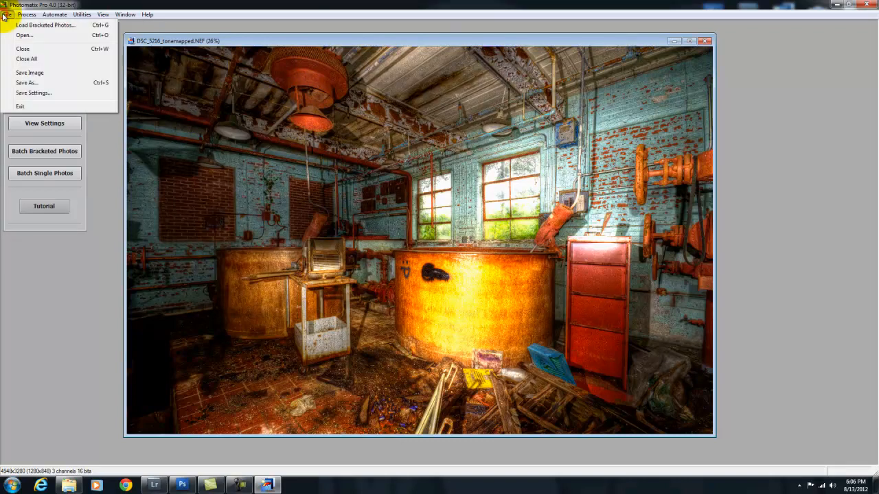
click(25, 83)
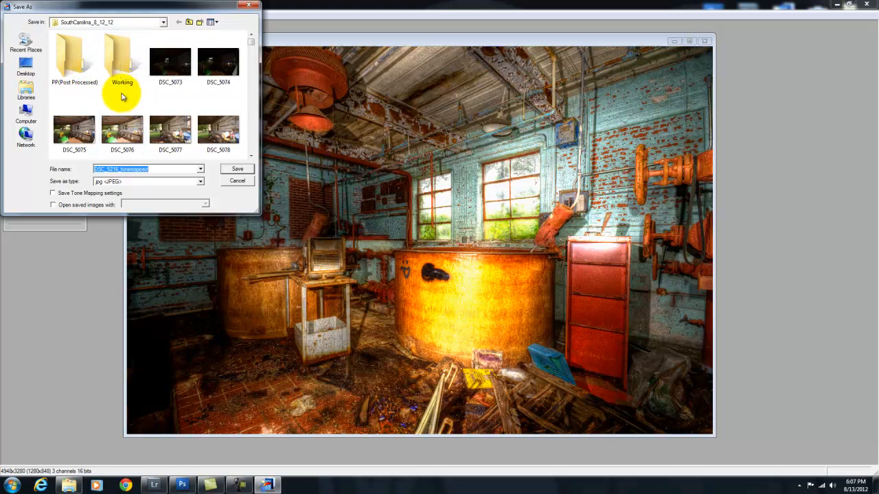
double_click(121, 60)
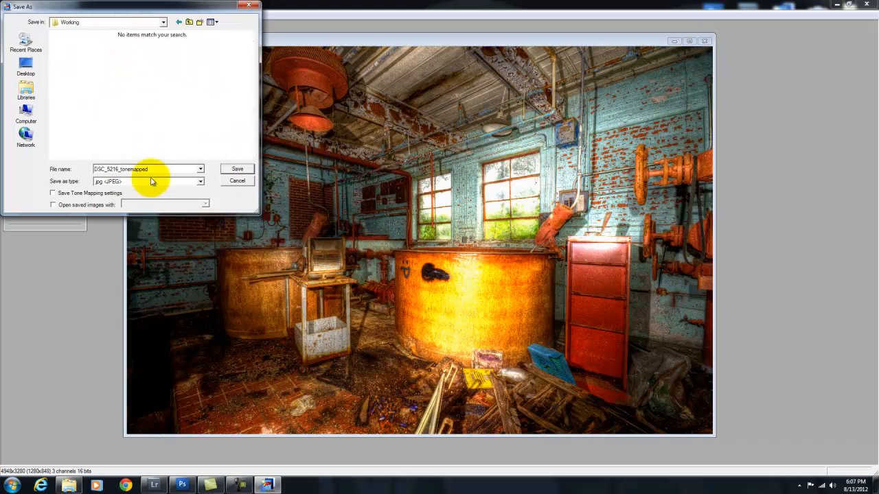
click(237, 168)
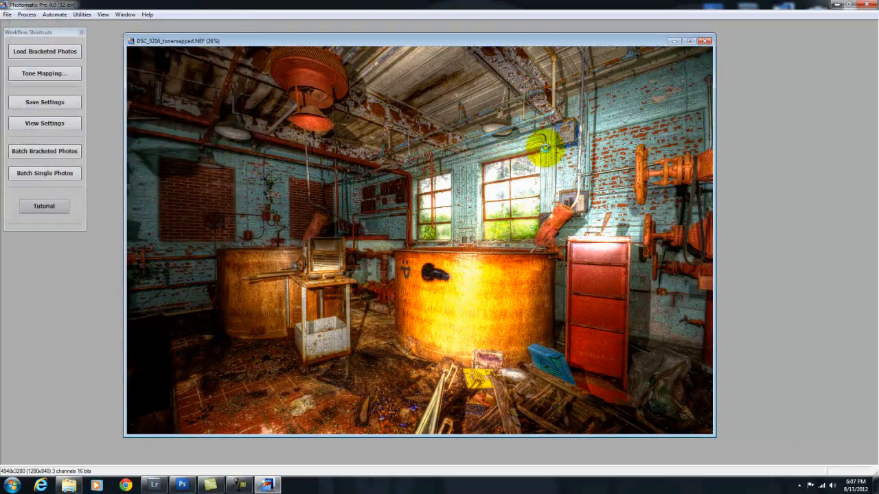
click(704, 41)
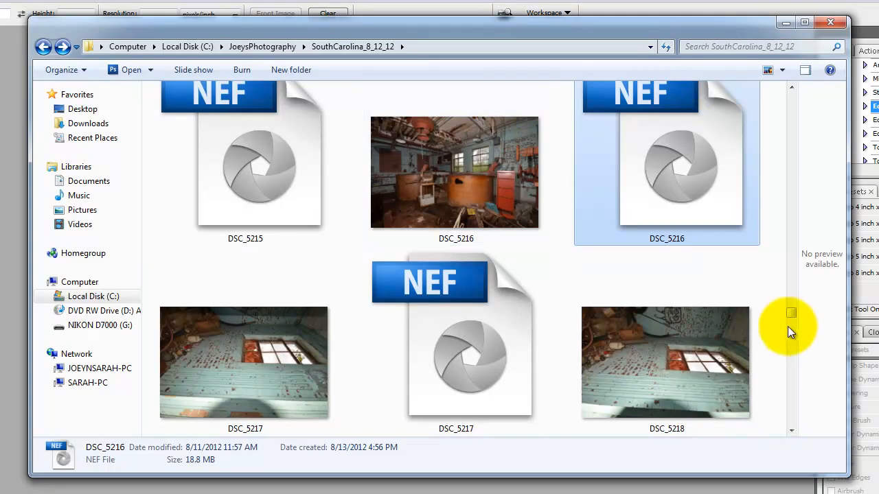
- Open DSC_5216_tonemapped from the Working folder of SouthCarolina_8_12_12 in Photoshop
drag(791, 310, 783, 74)
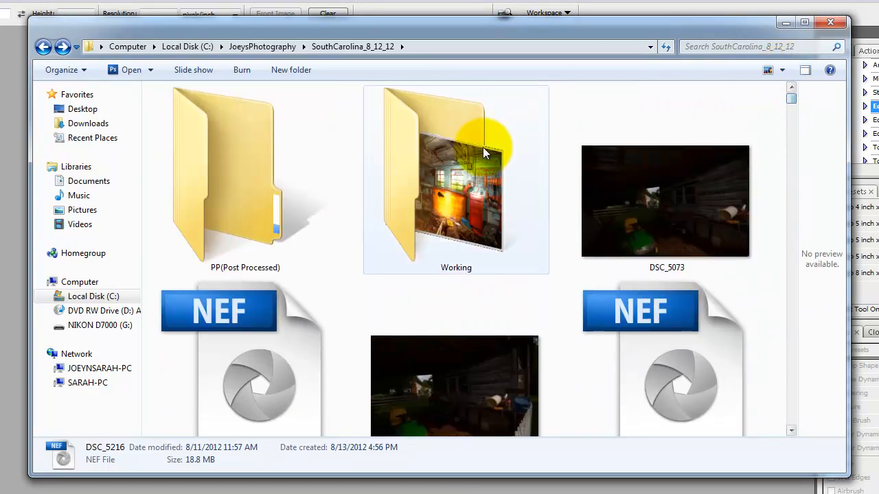
click(458, 173)
double_click(459, 173)
drag(345, 20, 853, 76)
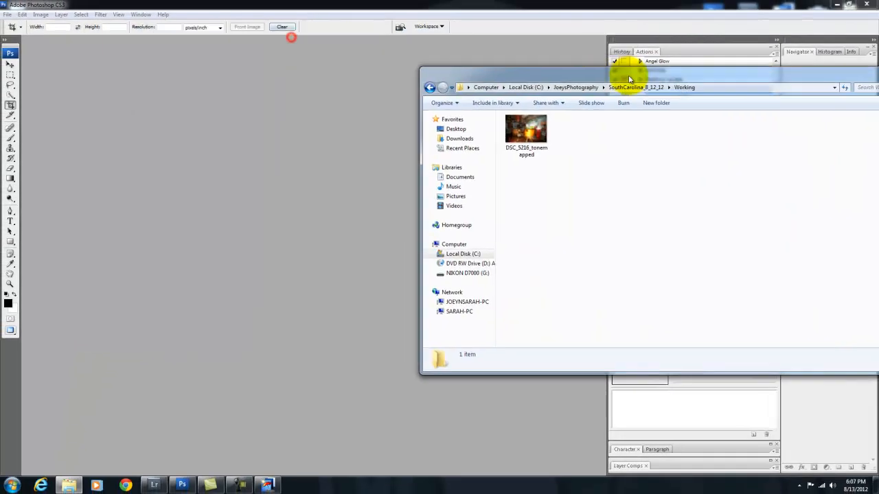
drag(546, 146, 377, 162)
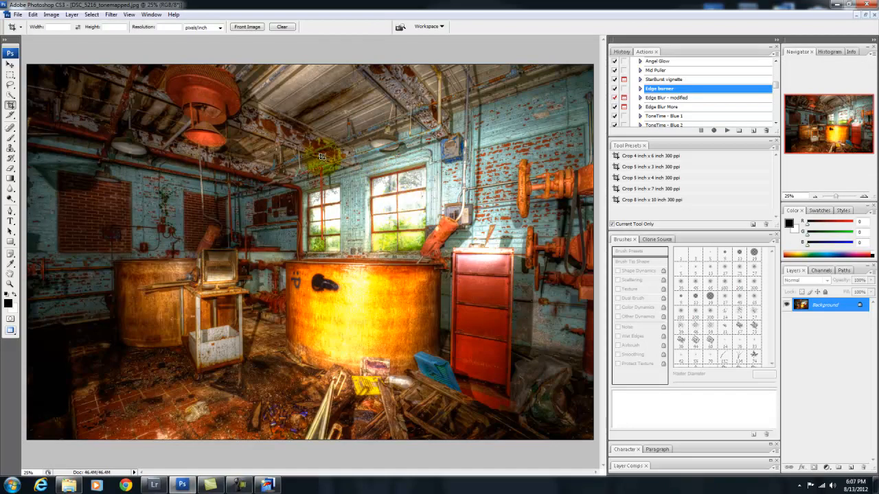
- Examine the ceiling, brick wall, tank and machinery at 100% zoom for image noise, and return to 25% zoom
click(35, 472)
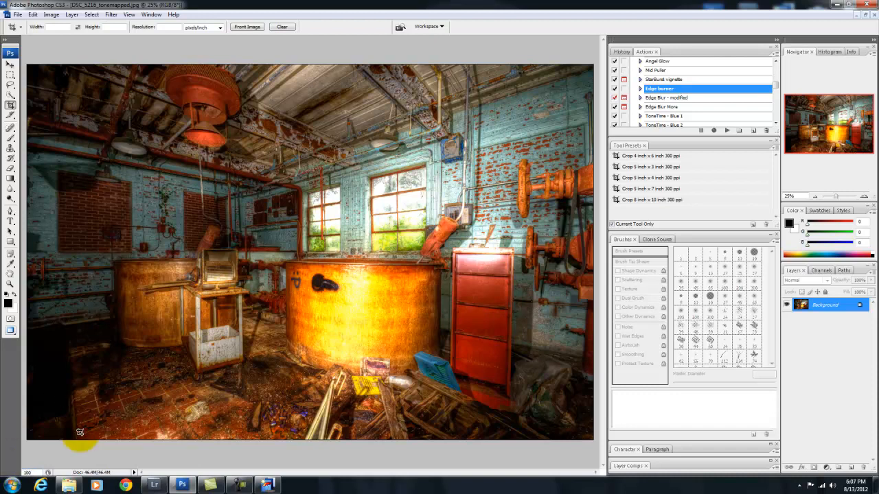
key(Return)
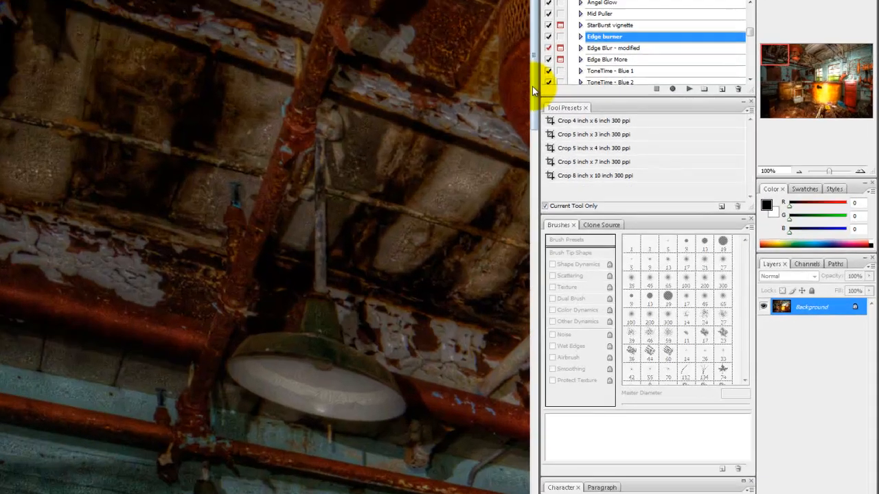
drag(602, 126, 602, 208)
drag(462, 164, 461, 188)
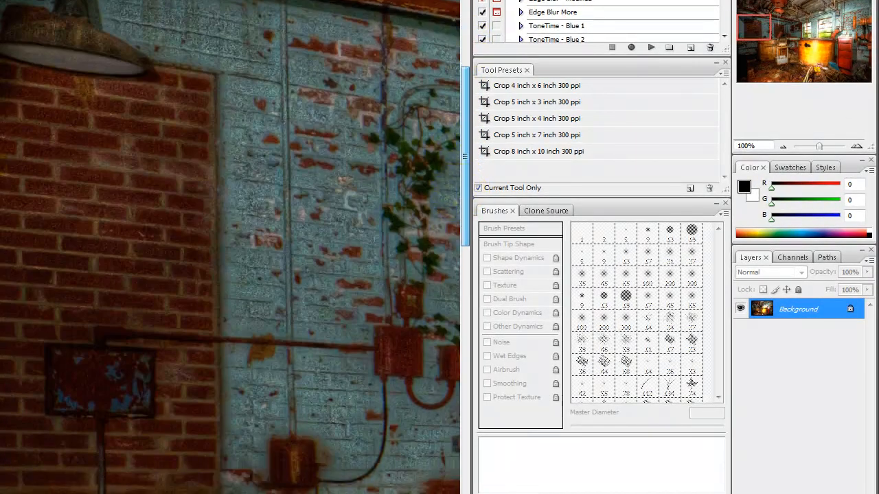
drag(467, 232, 460, 357)
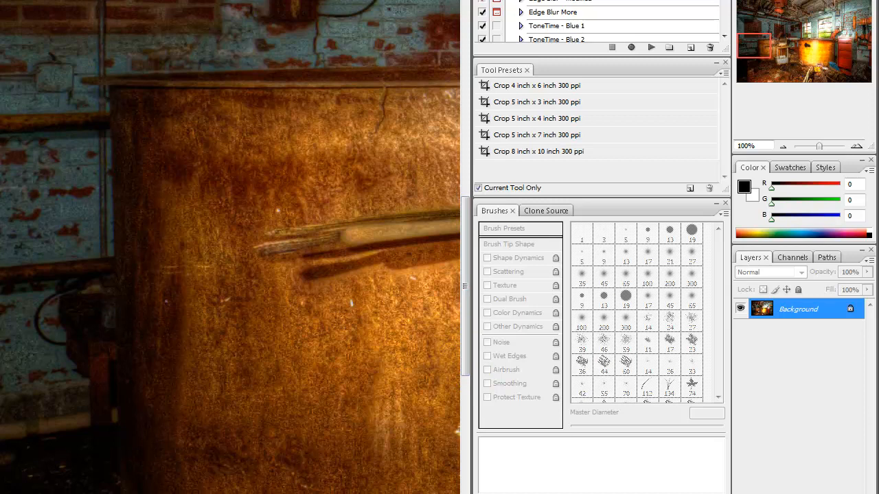
drag(290, 467, 437, 488)
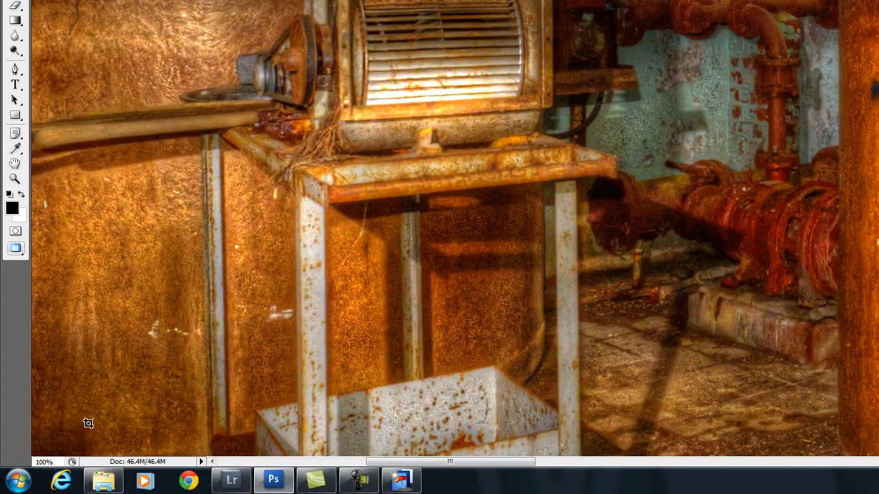
drag(63, 462, 19, 456)
text(25)
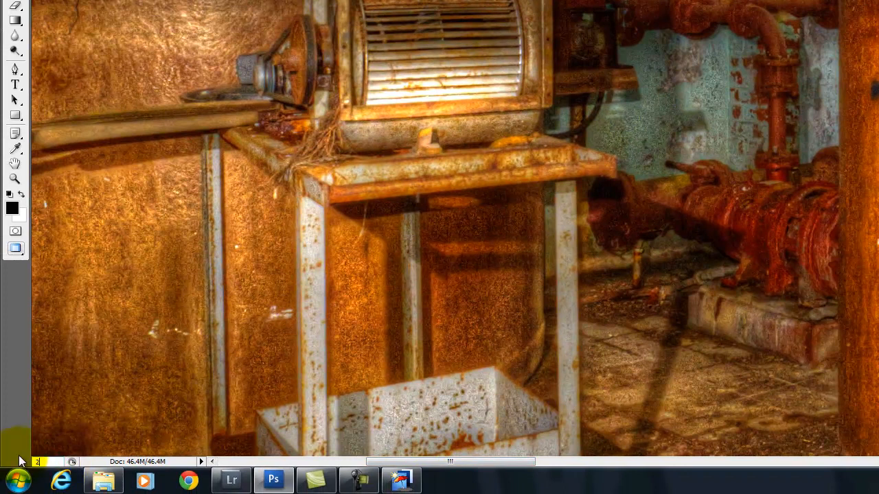
key(Return)
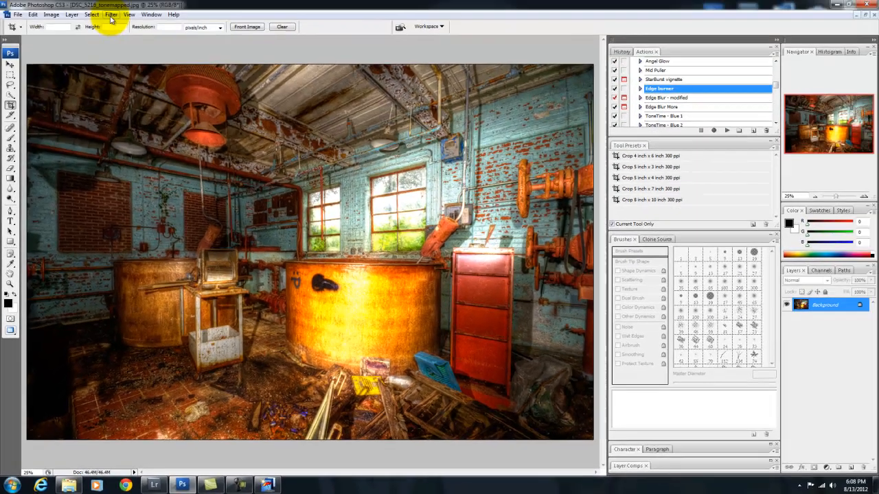
- Apply the Noiseware Professional filter with its Default settings after previewing the area beside the orange tank
click(111, 14)
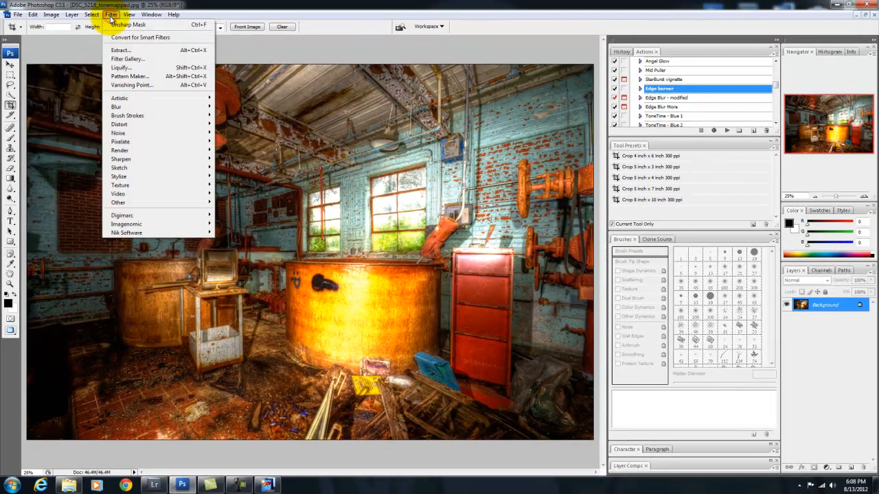
mouse_move(127, 228)
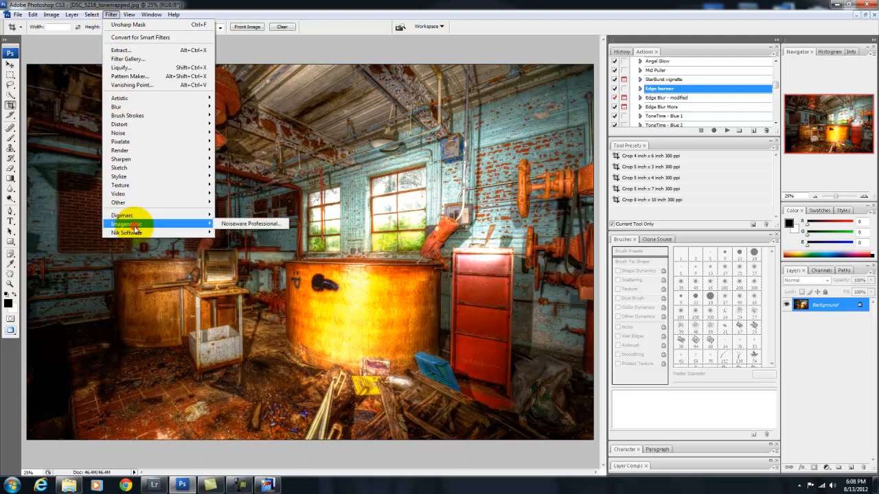
click(237, 223)
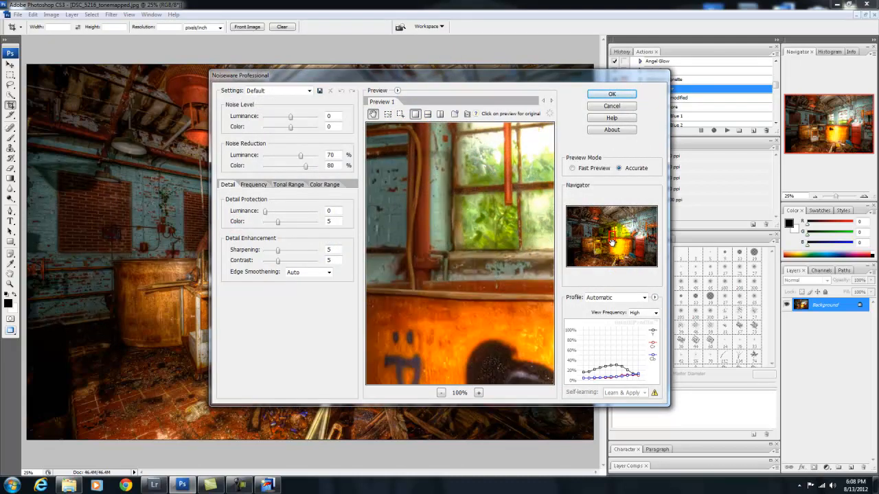
mouse_move(611, 243)
mouse_down()
mouse_move(602, 237)
mouse_move(604, 246)
mouse_up()
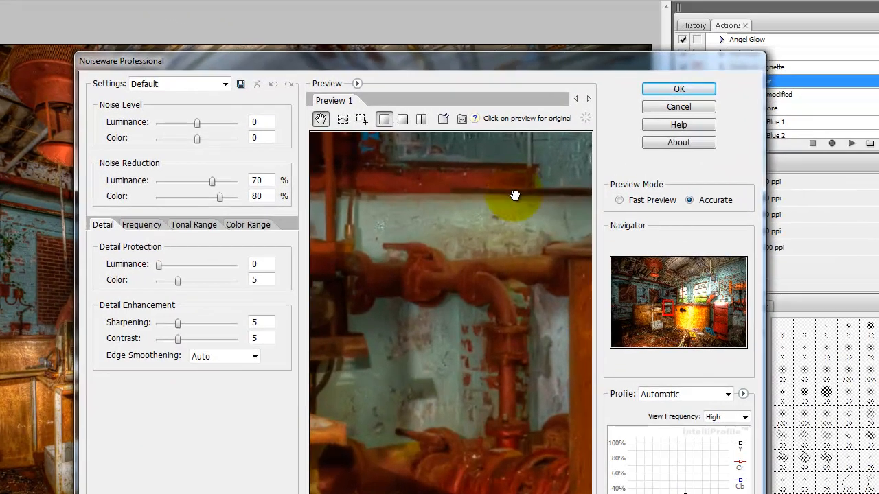
click(653, 92)
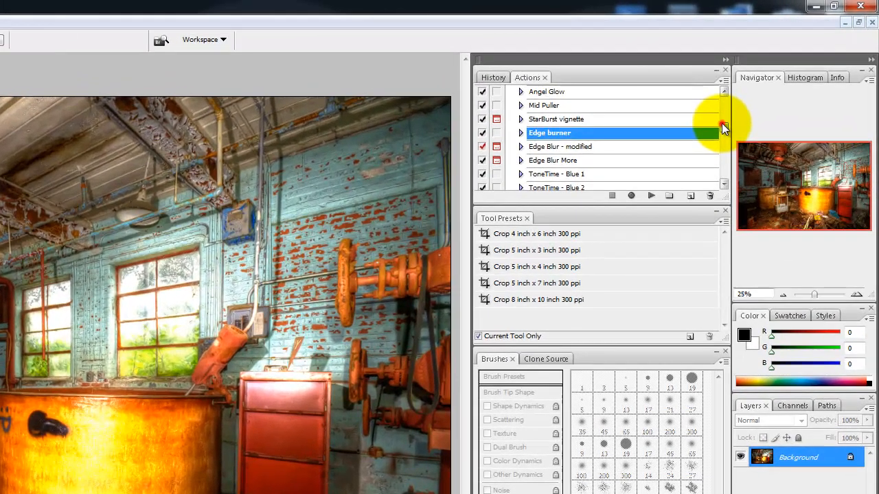
- Play the Daily Multi-Vitamin action from the Artistic Actions Vol II set on the image
drag(773, 82, 771, 65)
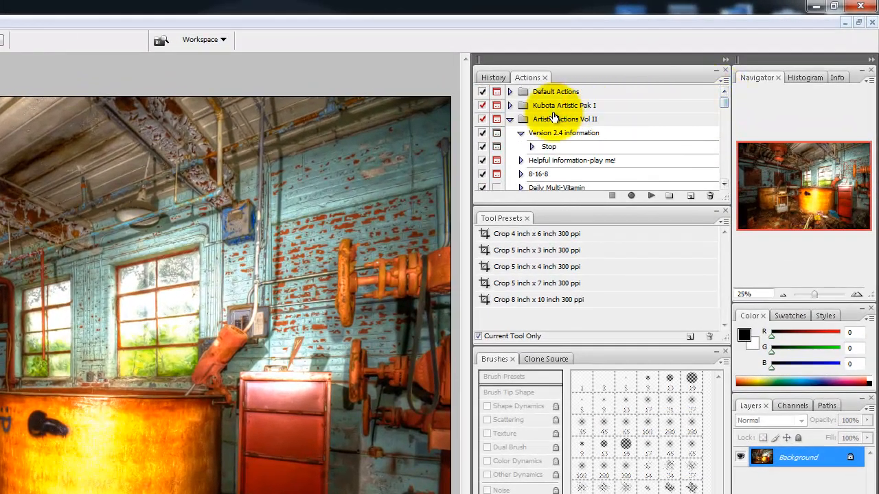
click(510, 119)
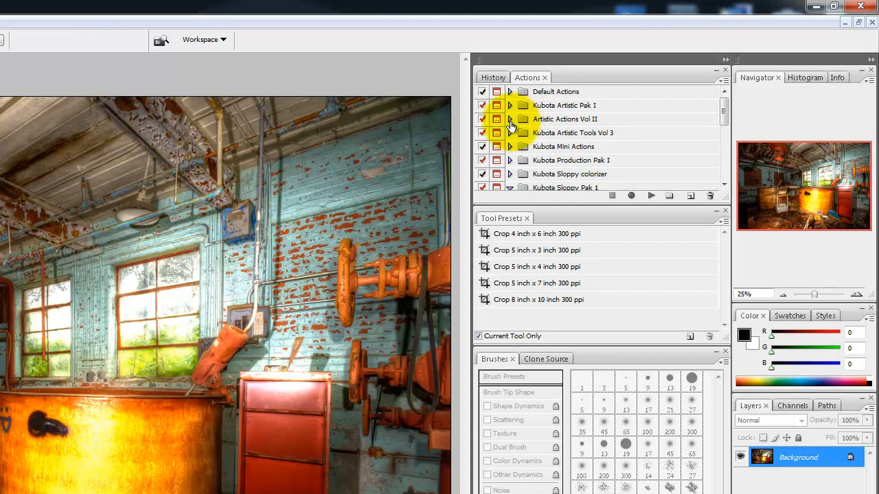
click(509, 119)
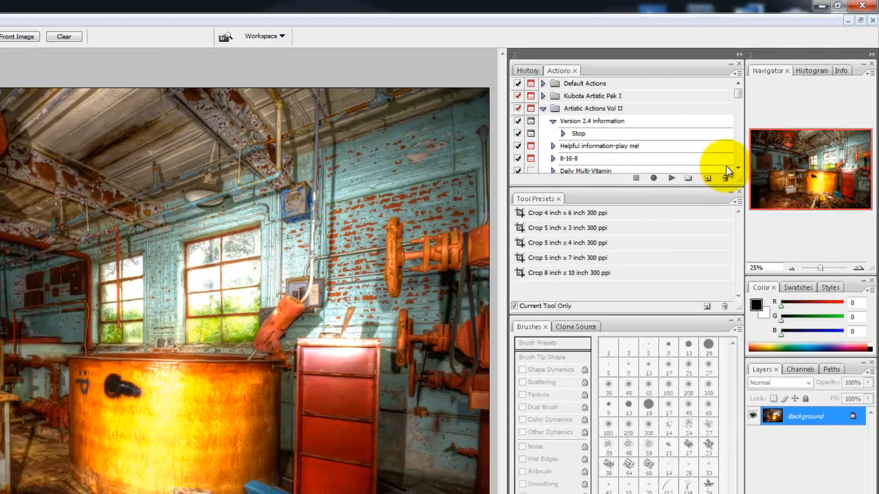
click(723, 185)
click(661, 117)
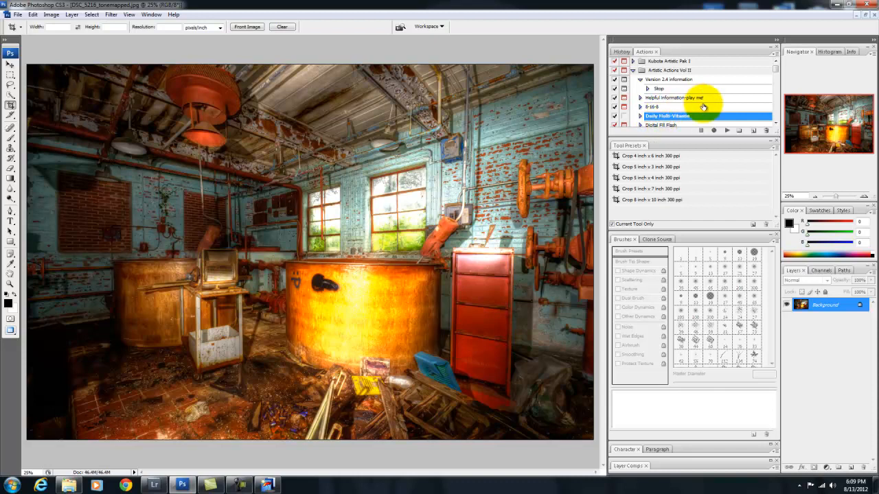
click(726, 131)
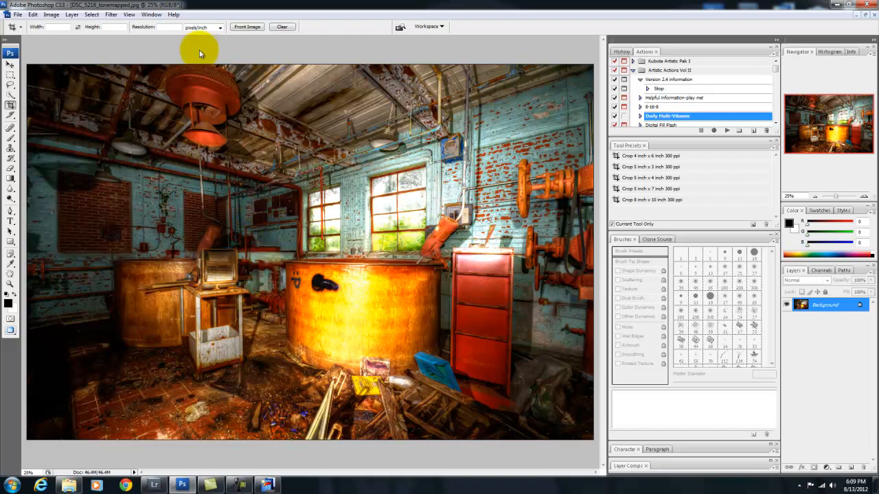
- Save the image as the JPEG DSC_5216_tonemapped in the PP(Post Processed) folder at quality 12, Maximum, Baseline (Standard)
click(18, 15)
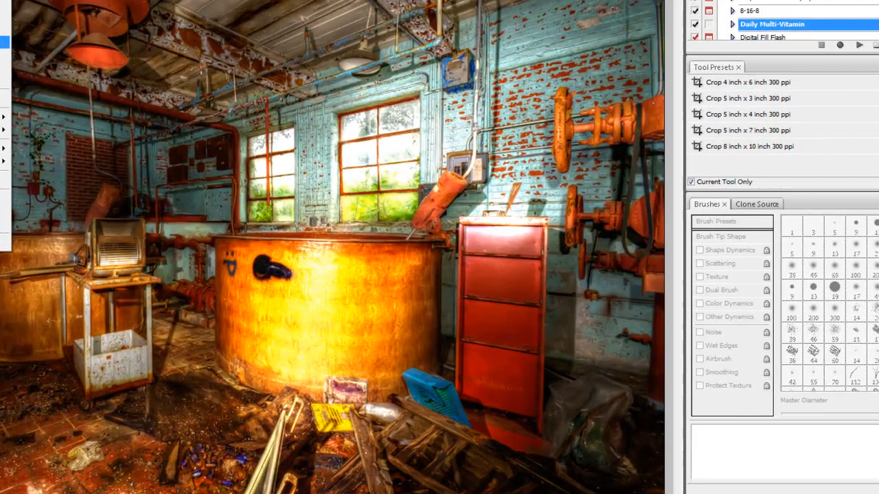
click(4, 42)
click(458, 52)
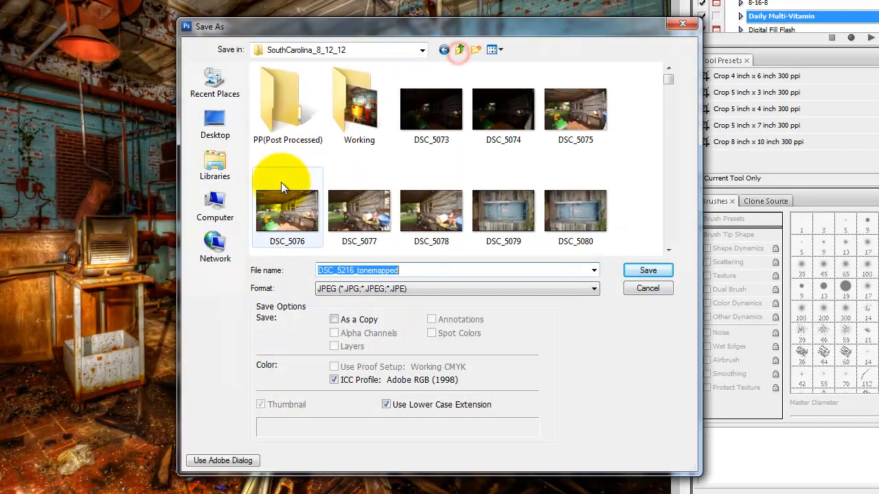
double_click(283, 116)
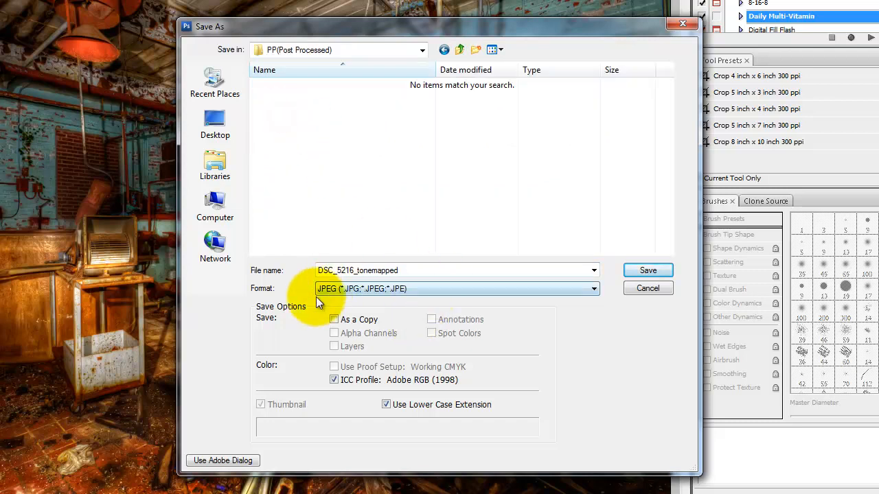
click(647, 270)
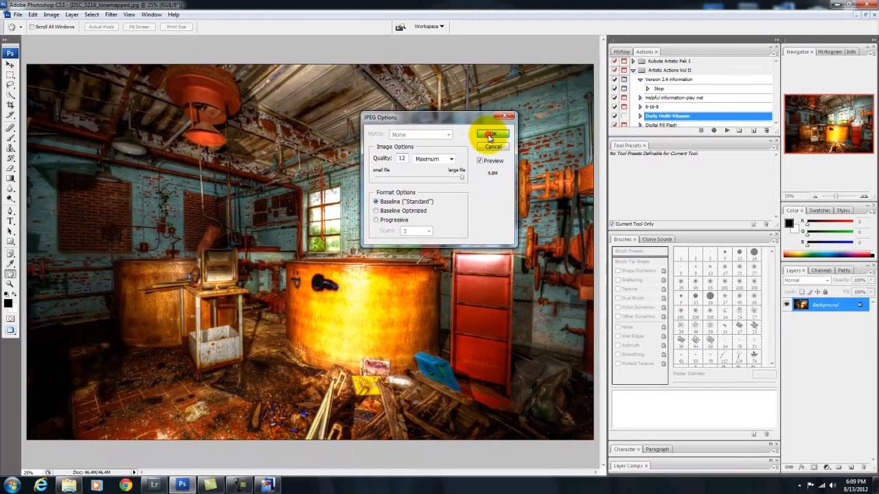
click(488, 135)
key(c)
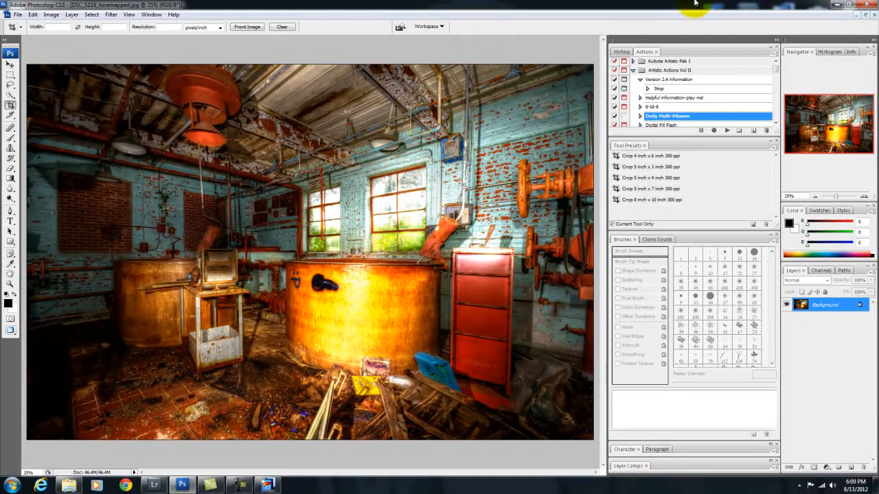
- Switch to the file explorer and view DSC_5216_tonemapped from the PP(Post Processed) folder of SouthCarolina_8_12_12 in the photo viewer
click(840, 6)
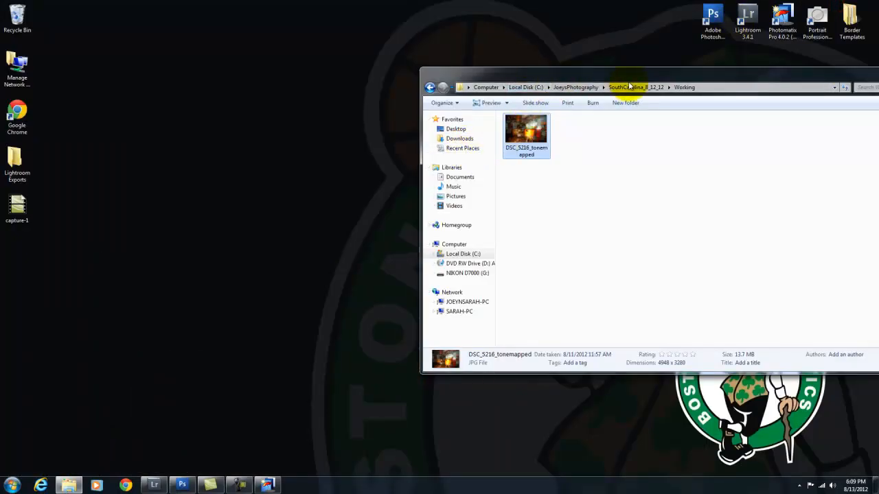
click(626, 87)
click(553, 180)
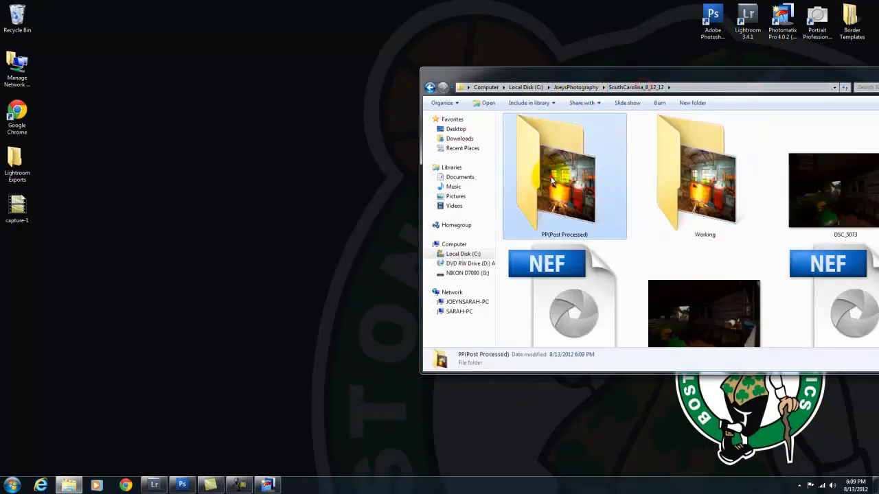
double_click(553, 180)
drag(569, 77, 443, 82)
click(398, 142)
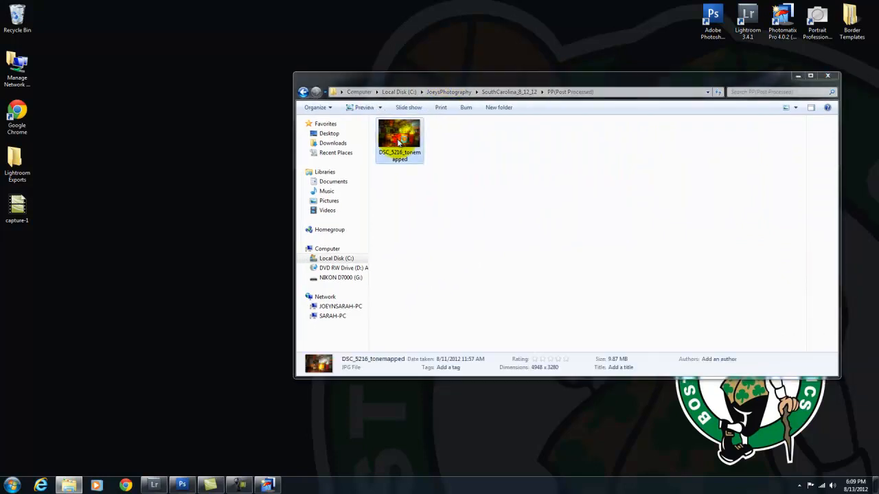
double_click(399, 142)
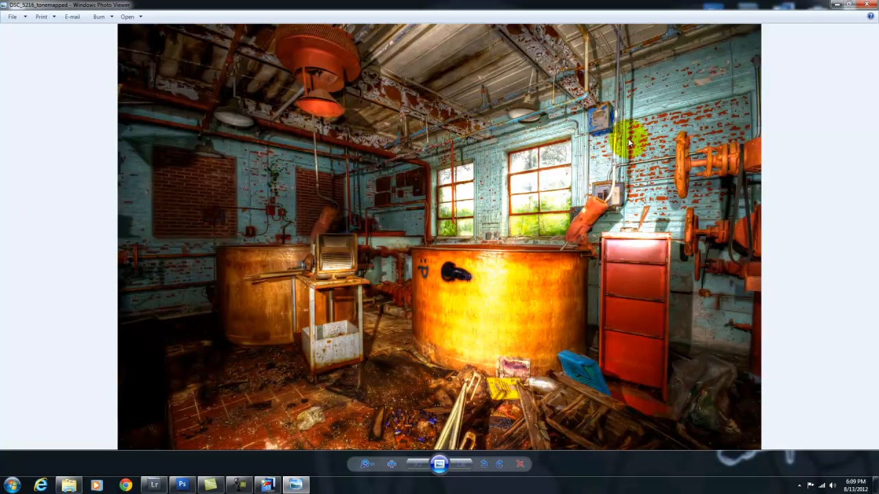
click(858, 5)
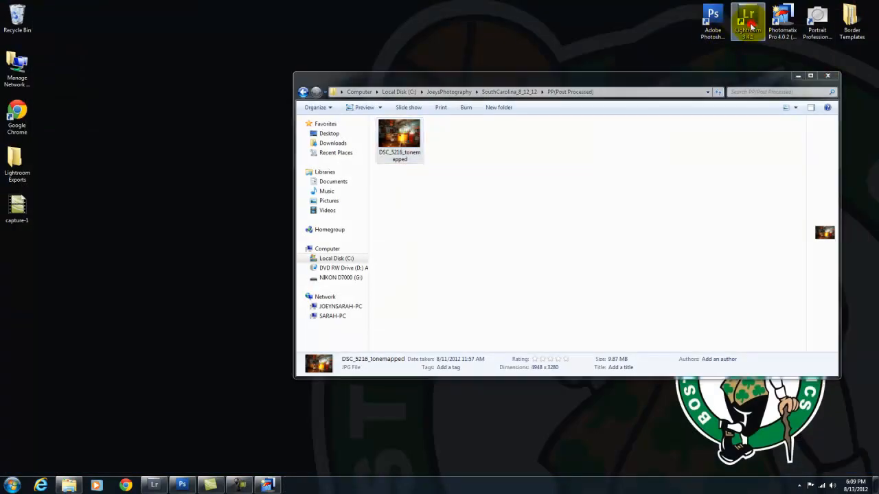
- Switch to Lightroom and import DSC_5216_tonemapped from the PP(Post Processed) folder into the catalog
double_click(751, 24)
click(69, 485)
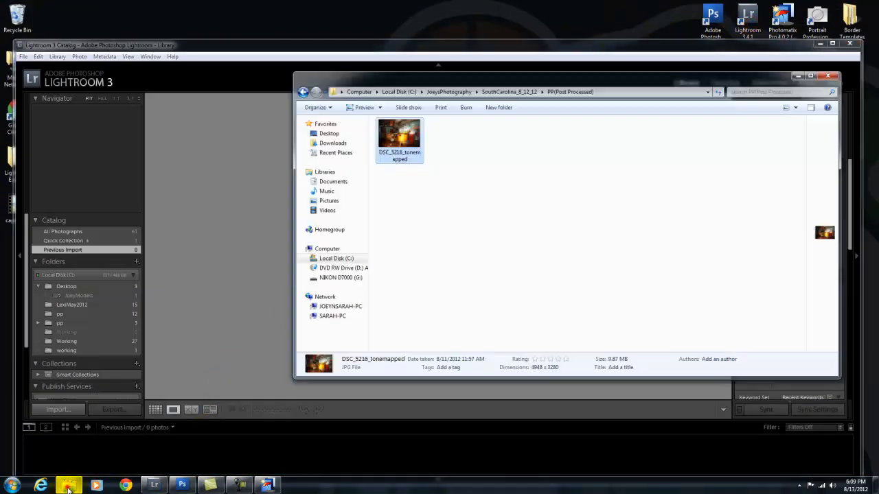
drag(394, 143, 252, 177)
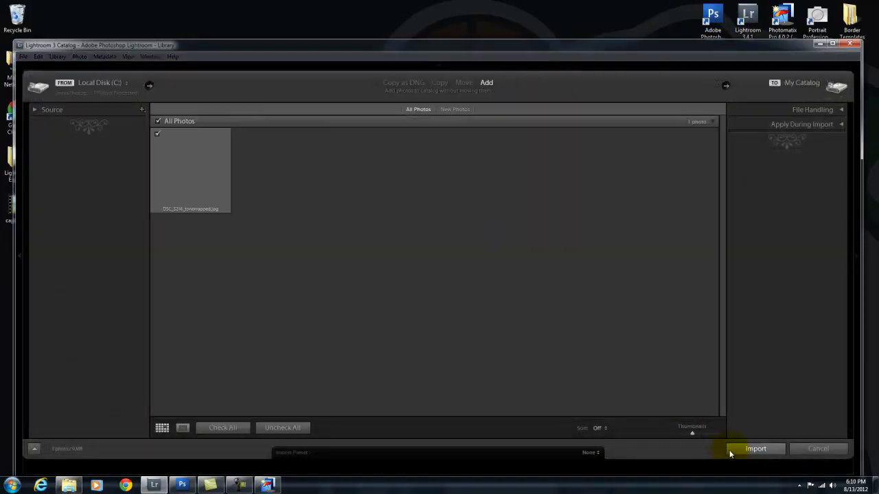
click(755, 449)
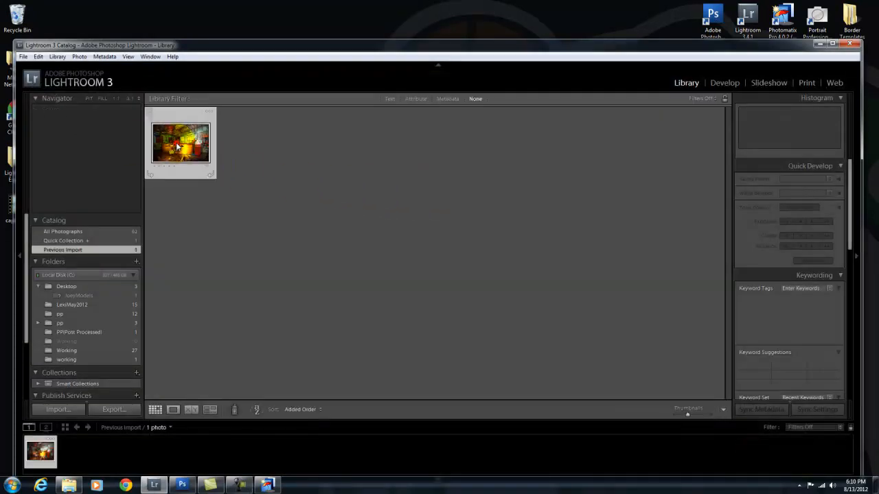
- Open the imported photo in the Develop module, maximize the window and check the photo at Fill and Fit zoom
double_click(177, 145)
click(716, 84)
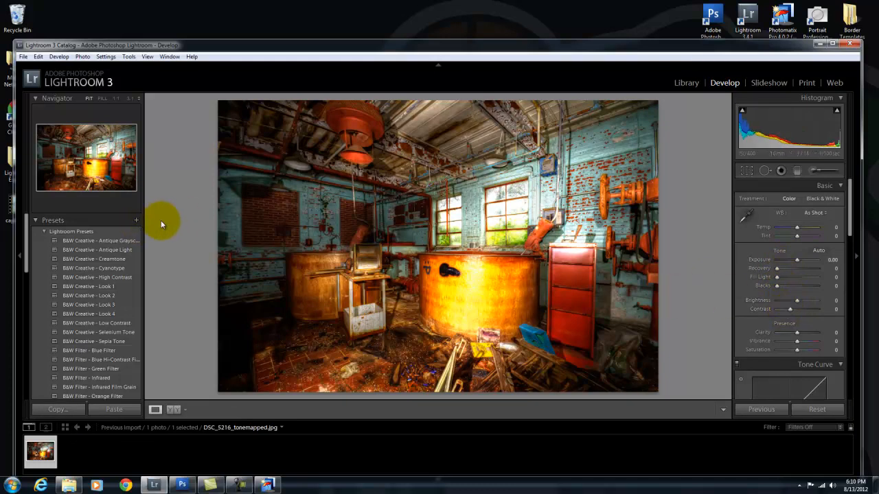
mouse_move(77, 241)
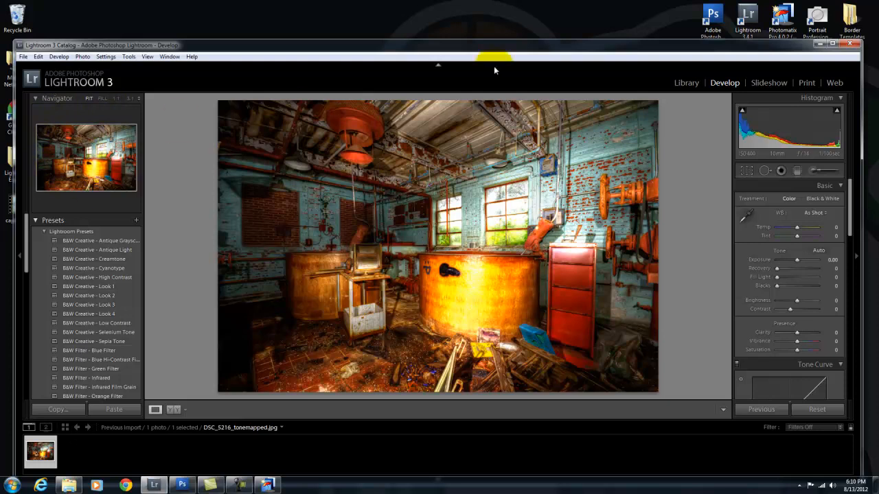
click(831, 43)
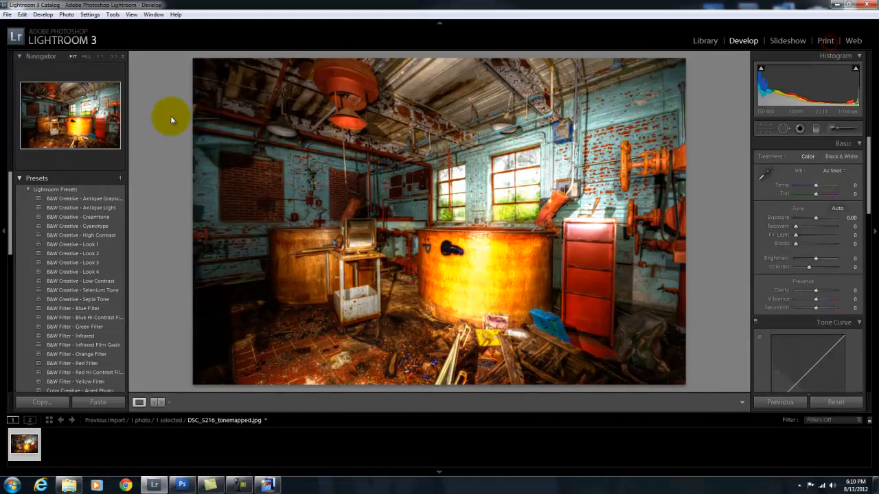
click(88, 57)
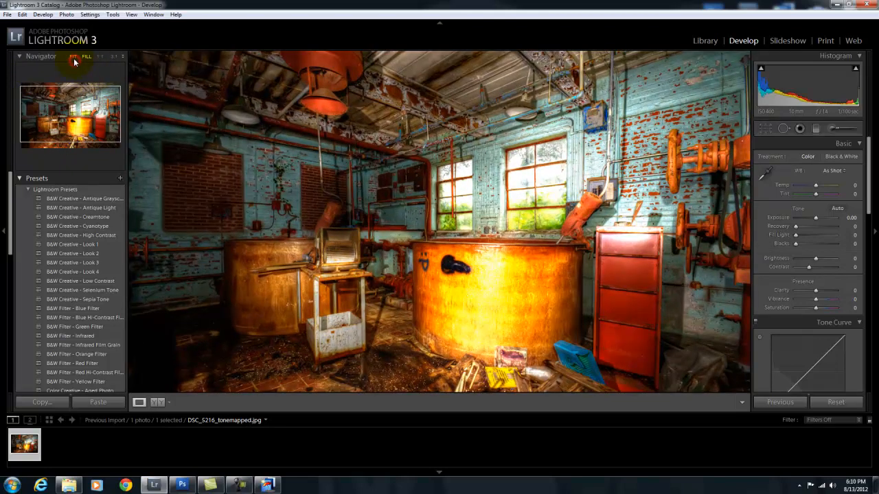
click(74, 59)
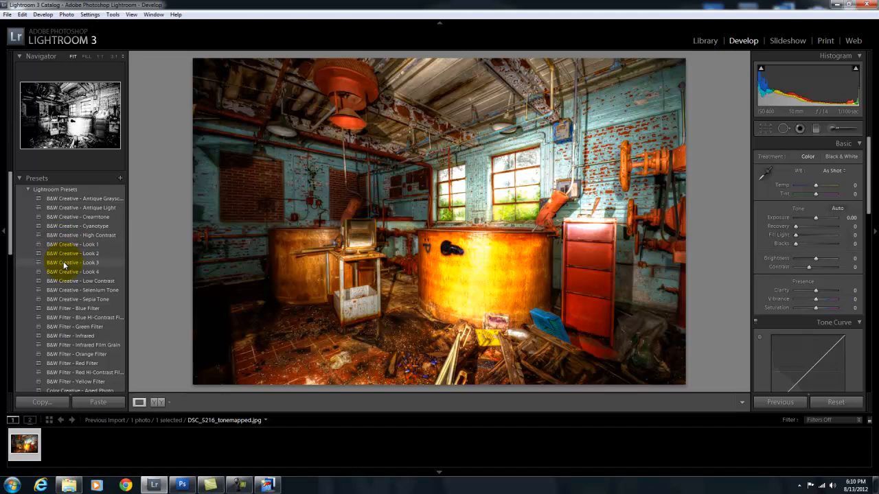
- Try the B&W Creative - Sepia Tone preset with Exposure lowered to -2.16
click(81, 300)
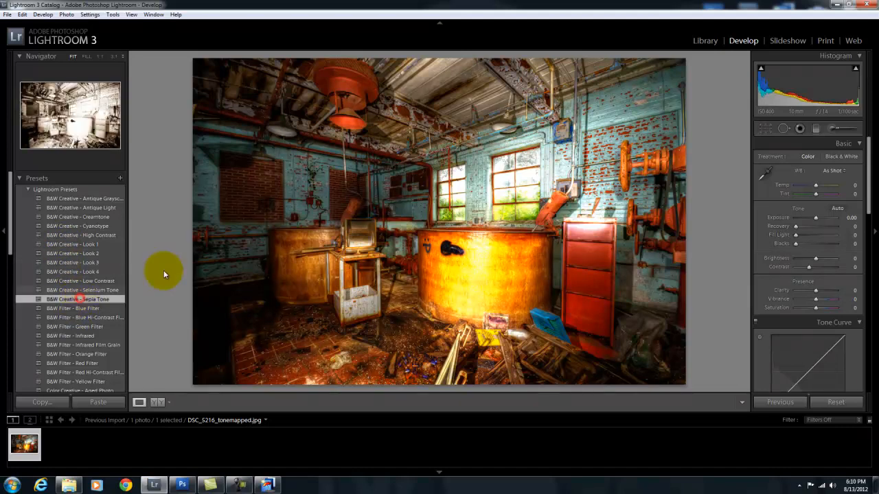
click(817, 219)
drag(816, 219, 804, 224)
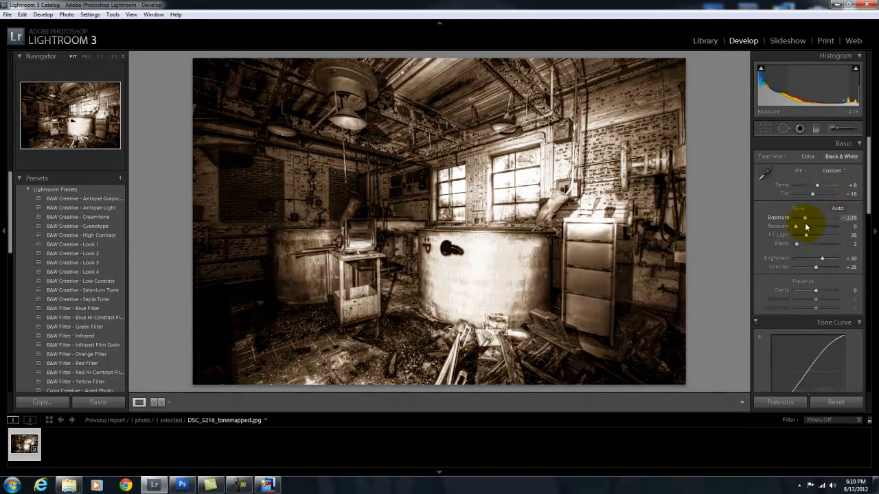
- Undo the exposure change and the Sepia Tone preset
click(22, 14)
click(29, 27)
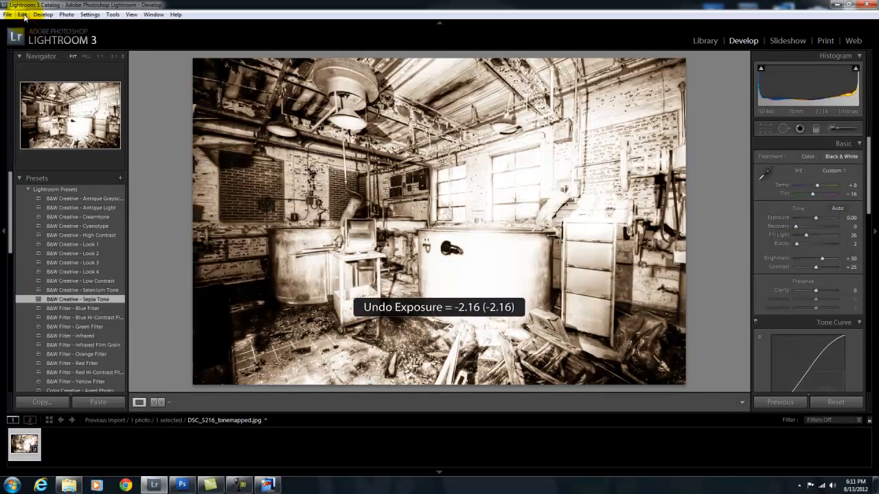
click(22, 15)
click(36, 26)
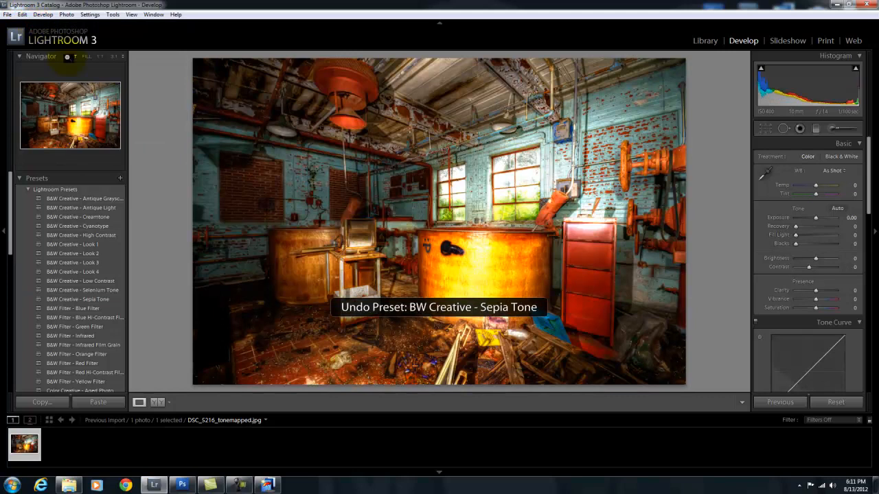
- Apply the Color Creative - Aged Photo preset and set Exposure to -0.97 and Blacks to 0
click(86, 390)
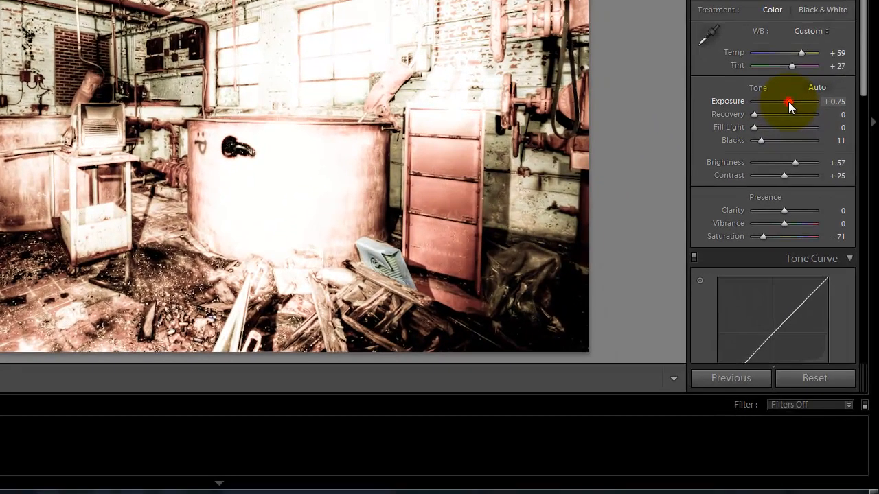
drag(778, 107, 775, 107)
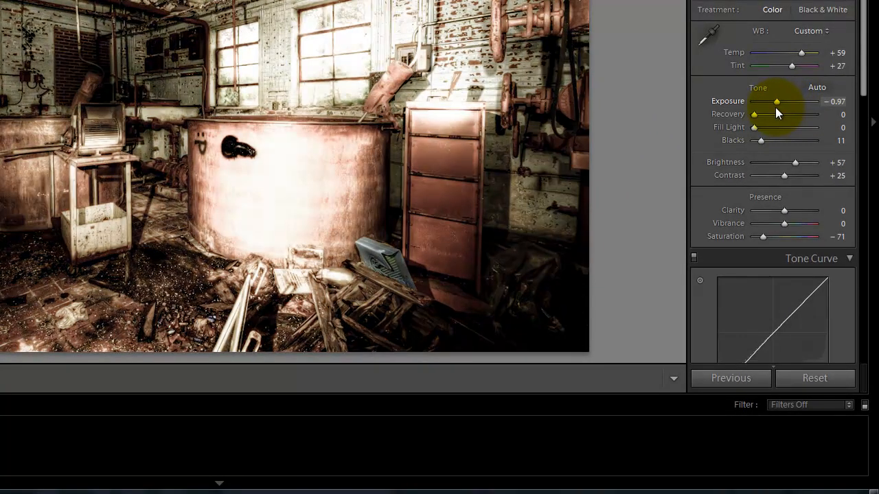
mouse_move(760, 140)
mouse_down()
mouse_move(769, 142)
mouse_move(752, 142)
mouse_up()
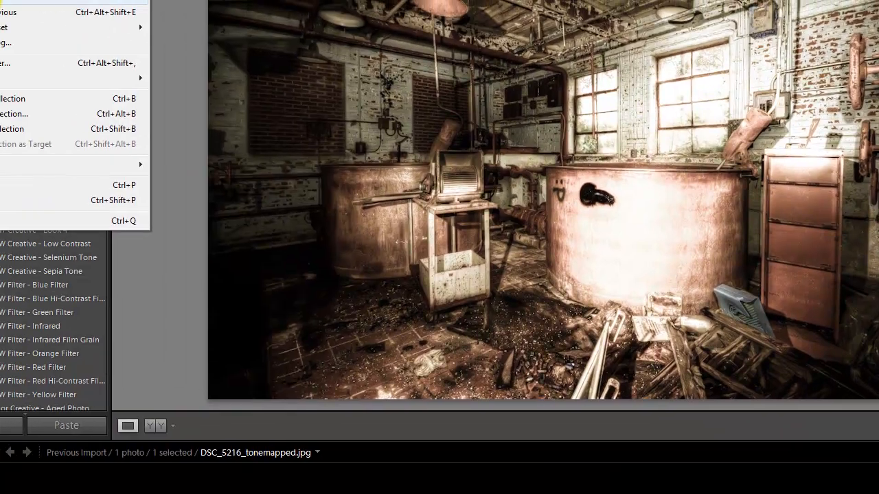
- Export the photo as a JPEG at quality 100 to the Lightroom Exports subfolder on the Desktop
click(14, 4)
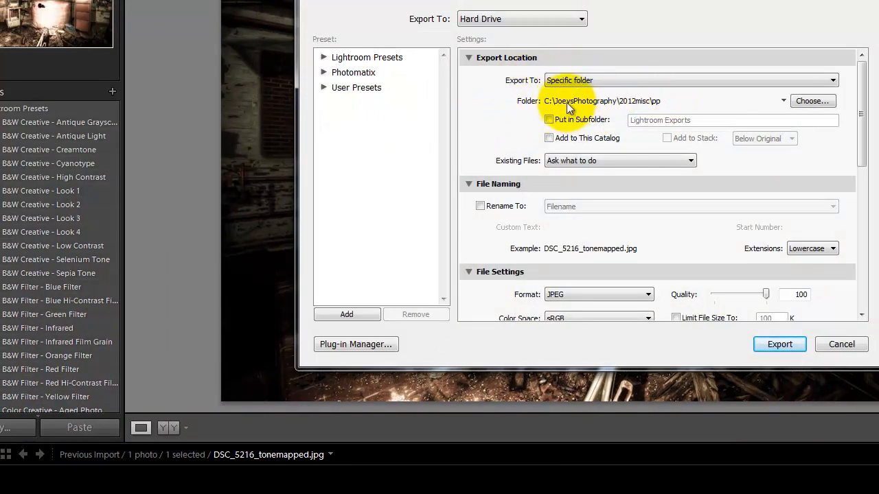
click(813, 100)
click(529, 109)
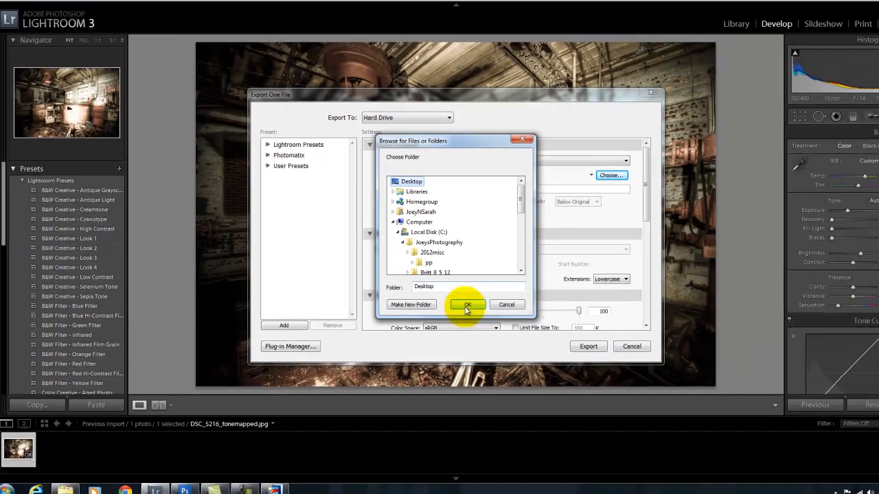
click(607, 285)
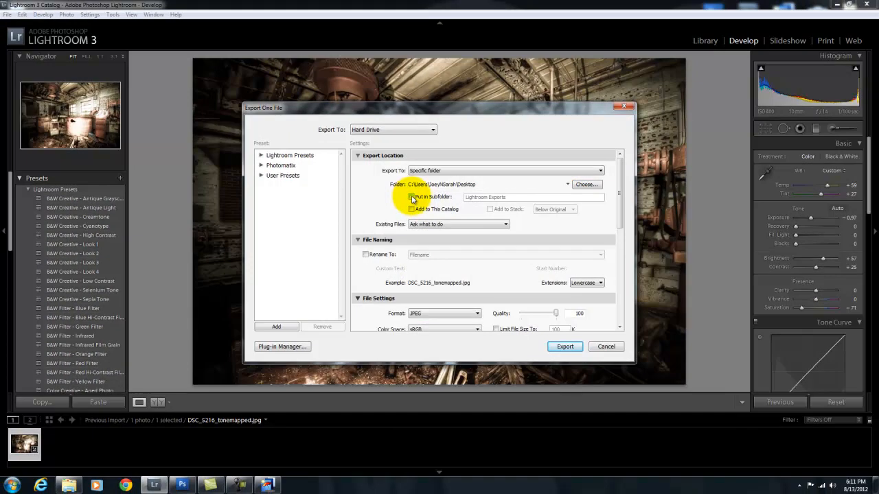
click(412, 198)
click(565, 346)
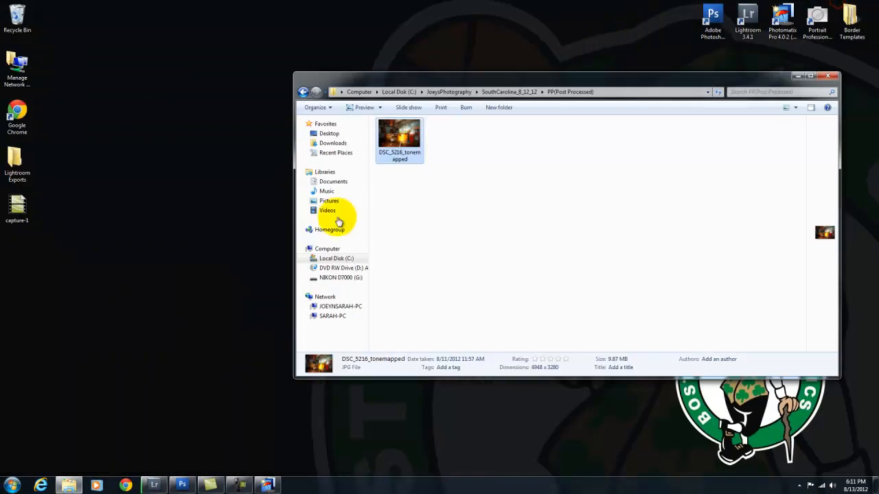
- View the exported DSC_5216_tonemapped image from the Lightroom Exports folder on the Desktop at full window size
click(15, 163)
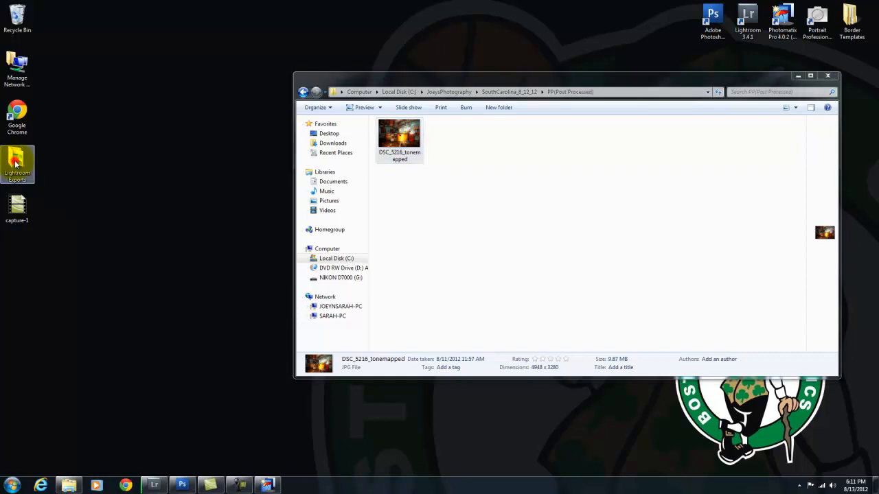
double_click(15, 163)
double_click(410, 151)
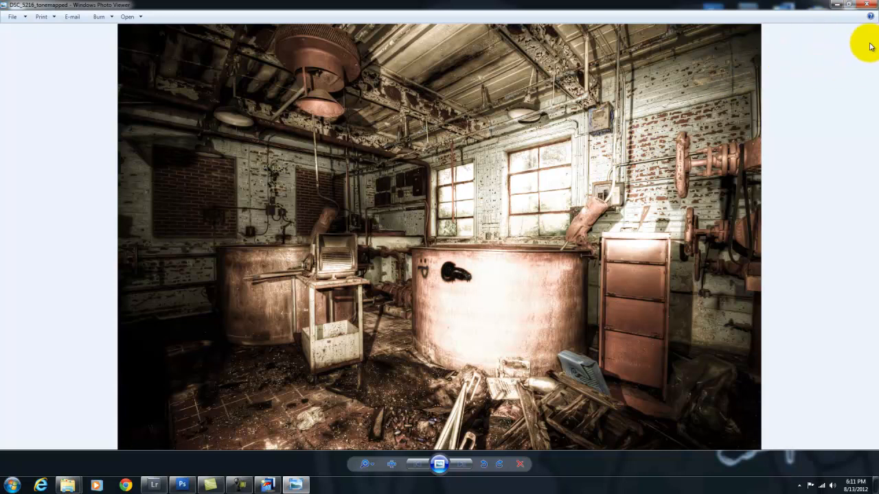
click(867, 4)
- Move the exported DSC_5216_tonemapped into the PP(Post Processed) folder, keeping both files, and close the Lightroom Exports folder
drag(446, 103, 363, 229)
drag(320, 292, 471, 165)
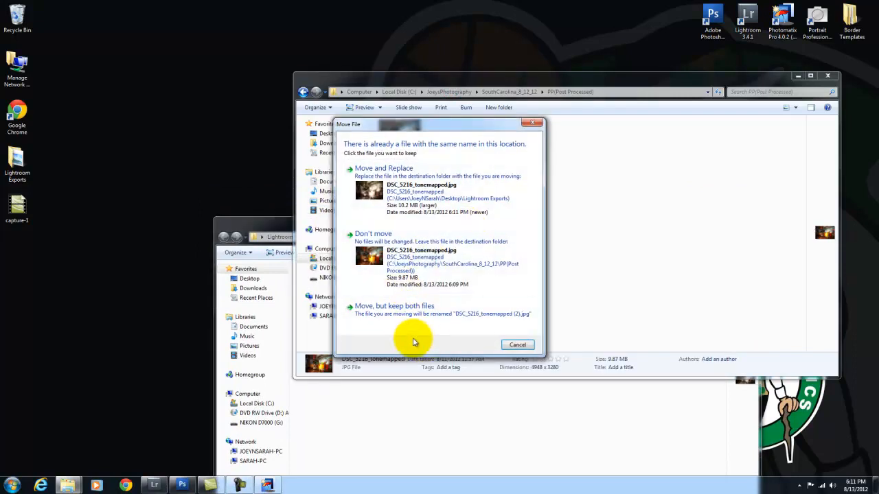
click(406, 314)
click(293, 227)
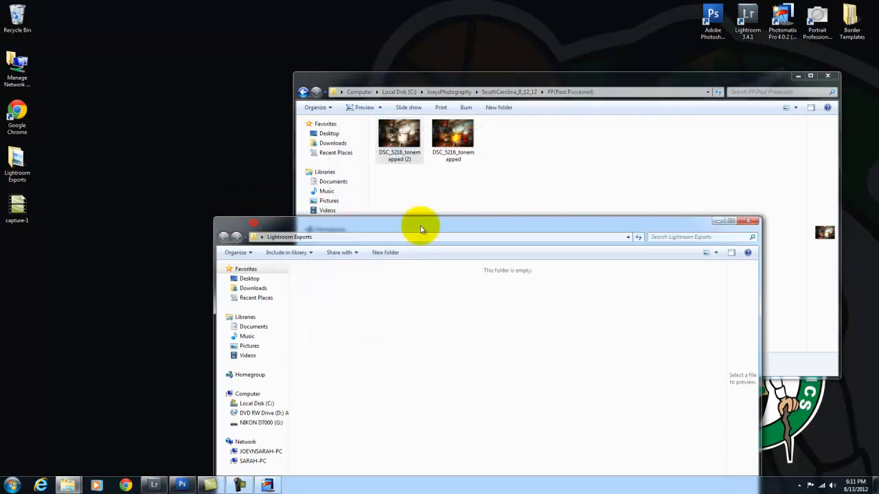
click(752, 221)
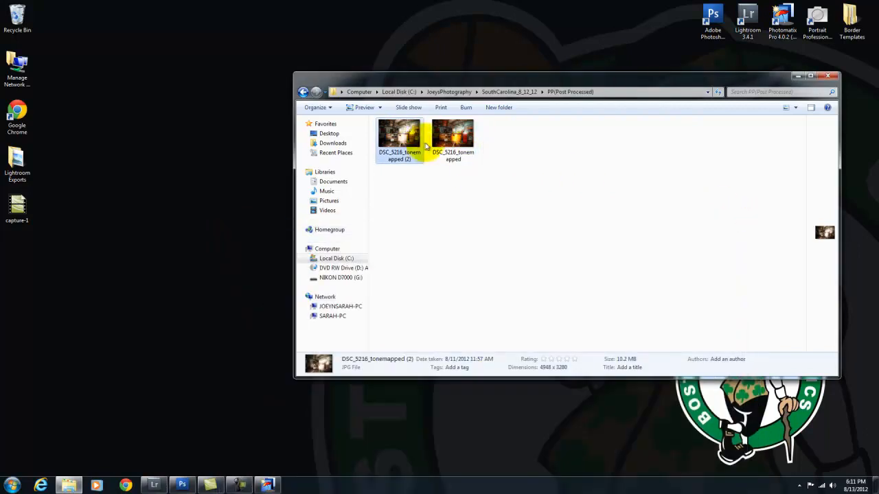
- Compare the aged-photo version, DSC_5216_tonemapped (2), with DSC_5216_tonemapped by switching back and forth between them in the photo viewer
double_click(401, 137)
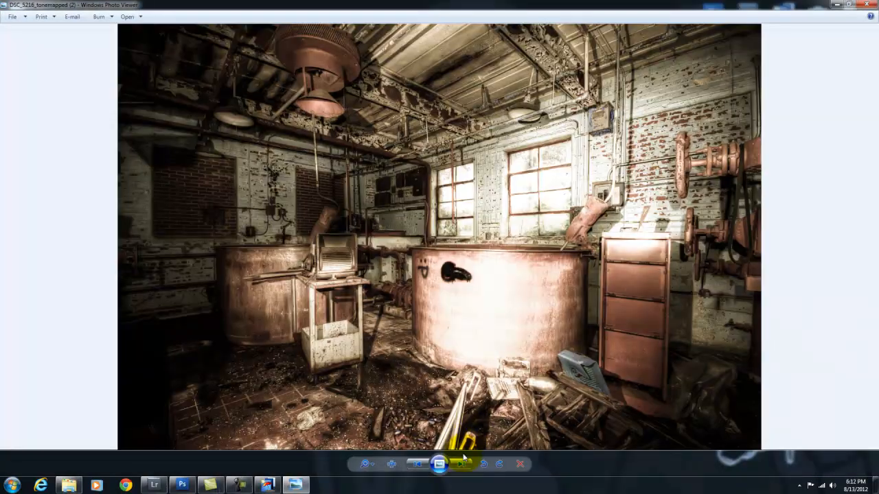
click(461, 466)
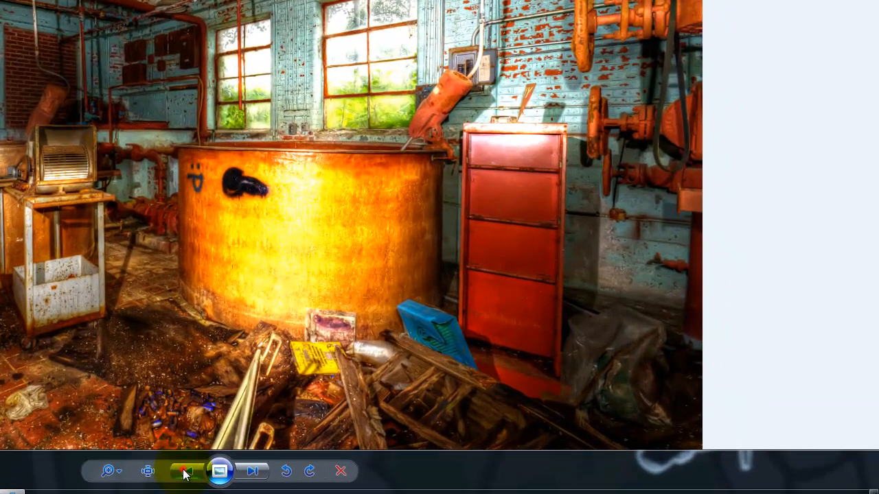
click(416, 465)
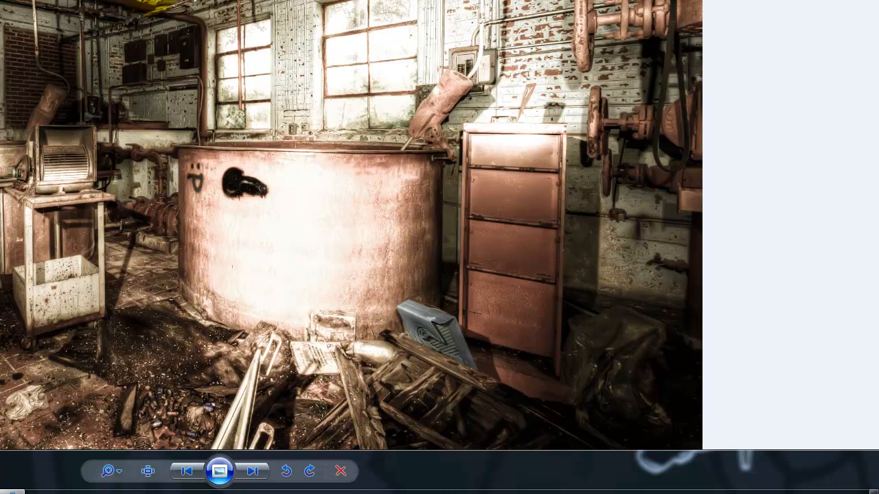
click(252, 473)
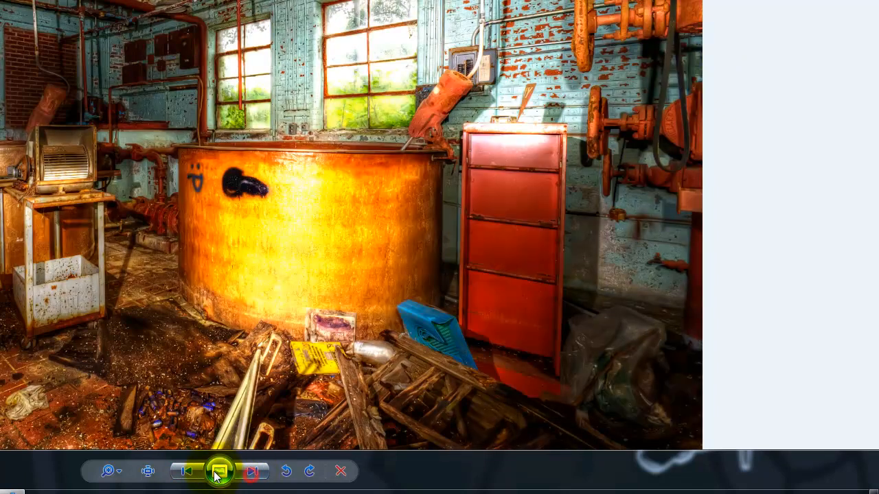
click(185, 471)
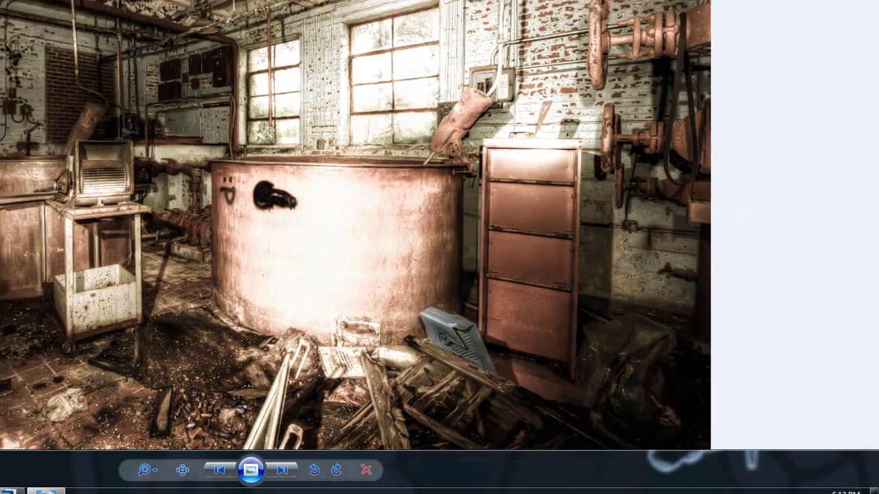